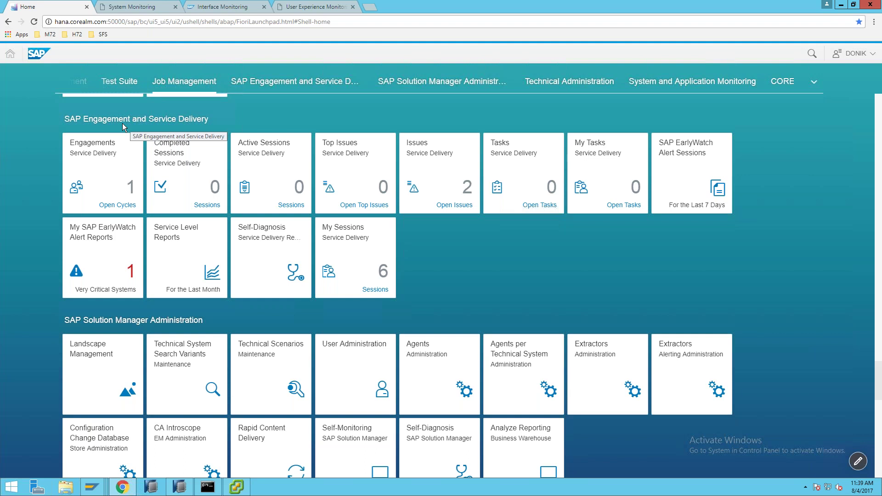
Step: Browse the launchpad's tile groups upward to IT Service Management and look through the list of all groups
{"action": "scroll", "coordinate": [122, 123], "scroll_direction": "up", "scroll_amount": 1}
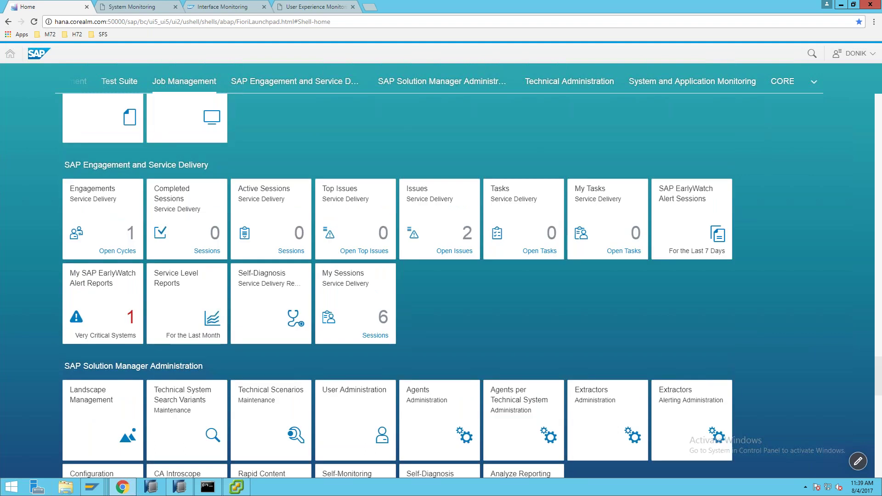
{"action": "scroll", "coordinate": [123, 123], "scroll_direction": "up", "scroll_amount": 1}
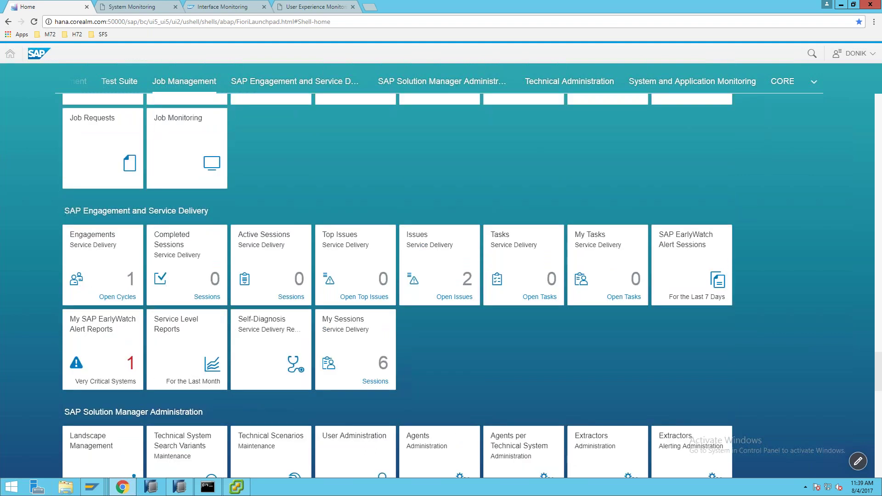
{"action": "scroll", "coordinate": [39, 160], "scroll_direction": "up", "scroll_amount": 3}
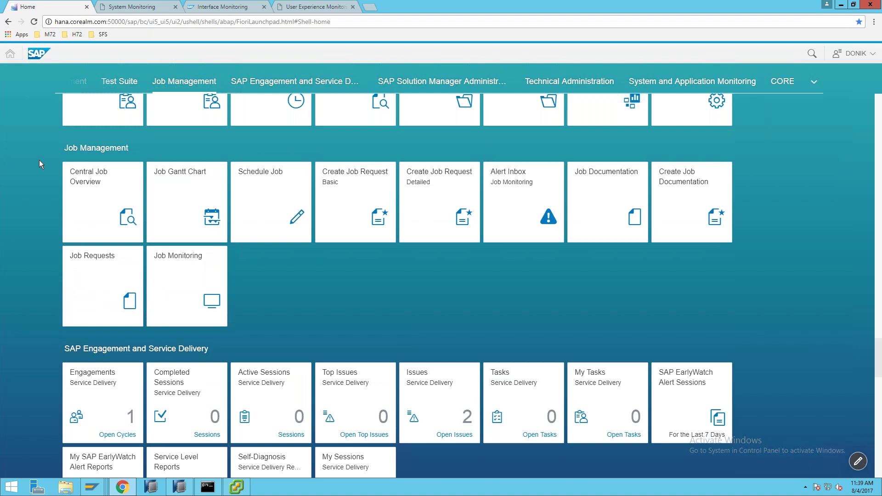
{"action": "scroll", "coordinate": [40, 161], "scroll_direction": "up", "scroll_amount": 4}
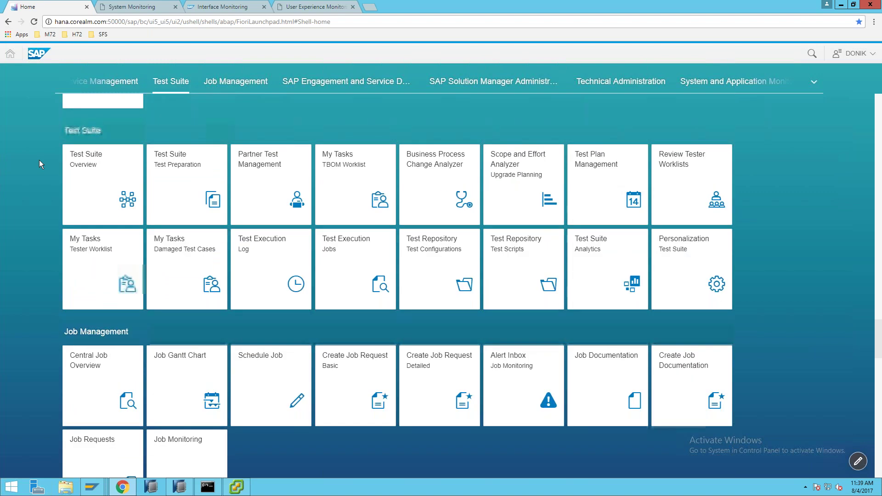
{"action": "scroll", "coordinate": [39, 160], "scroll_direction": "up", "scroll_amount": 5}
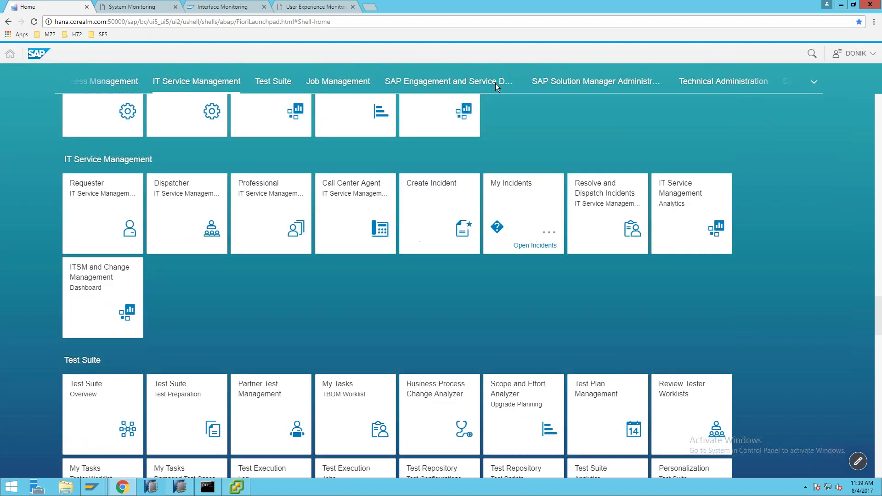
{"action": "left_click", "coordinate": [814, 83]}
{"action": "scroll", "coordinate": [820, 187], "scroll_direction": "down", "scroll_amount": 2}
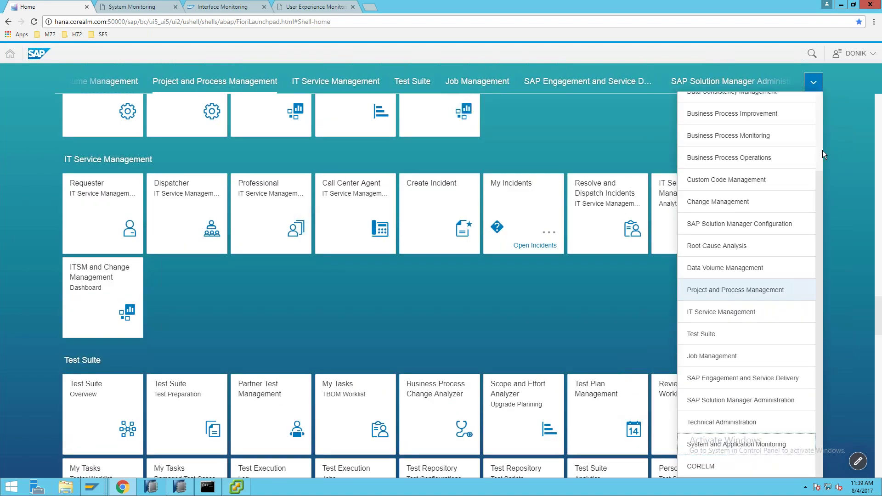
{"action": "left_click_drag", "start_coordinate": [820, 186], "coordinate": [820, 240]}
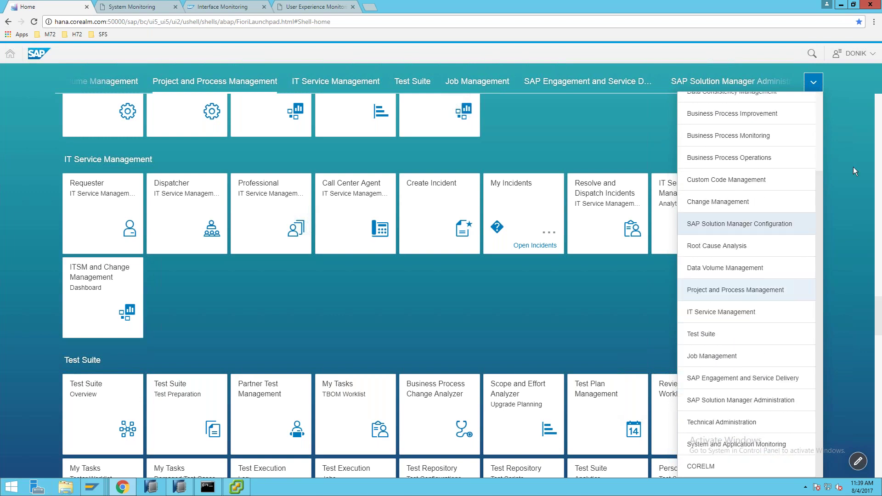
{"action": "left_click", "coordinate": [19, 201]}
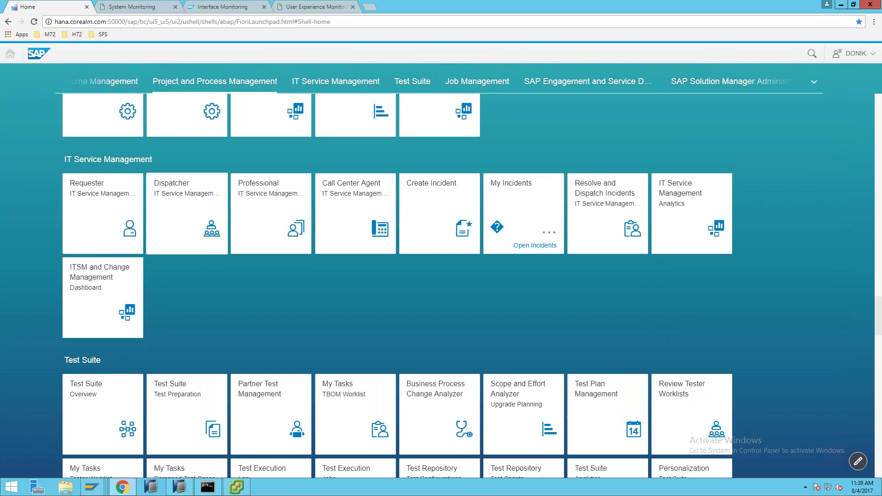
Step: Jump to the System and Application Monitoring tile group and switch to the already open System Monitoring page in full screen
{"action": "left_click", "coordinate": [813, 82]}
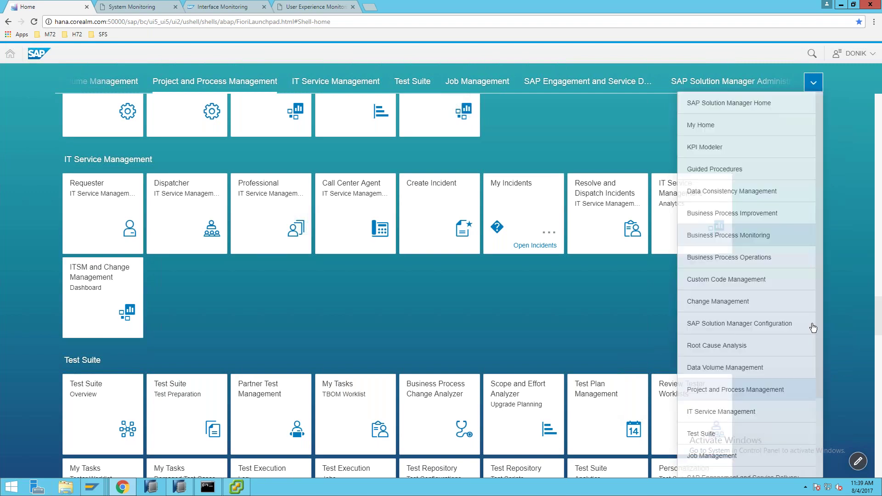
{"action": "left_click", "coordinate": [730, 445]}
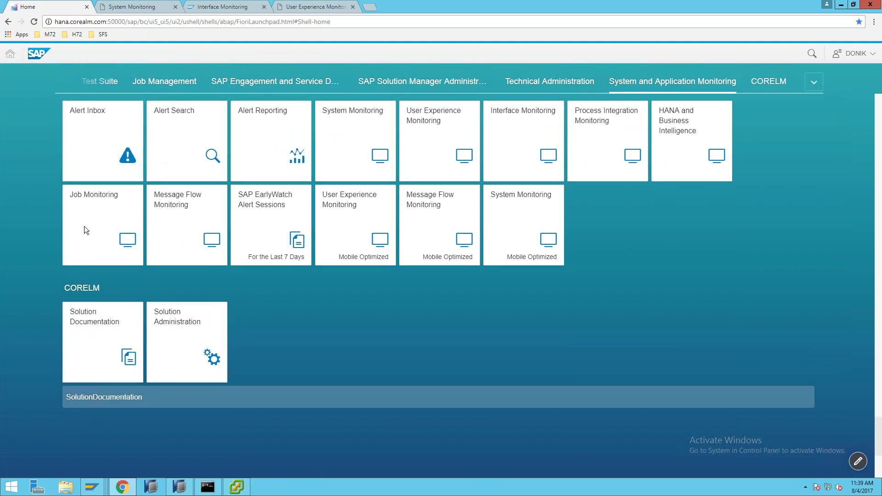
{"action": "left_click", "coordinate": [145, 8]}
{"action": "key", "text": "F11"}
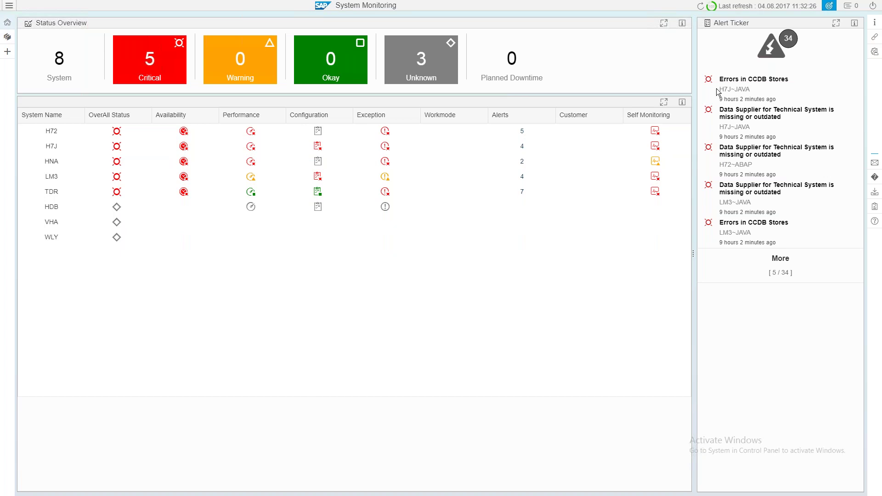
Step: Load more entries in the Alert Ticker and review the critical and warning alerts
{"action": "left_click", "coordinate": [748, 267]}
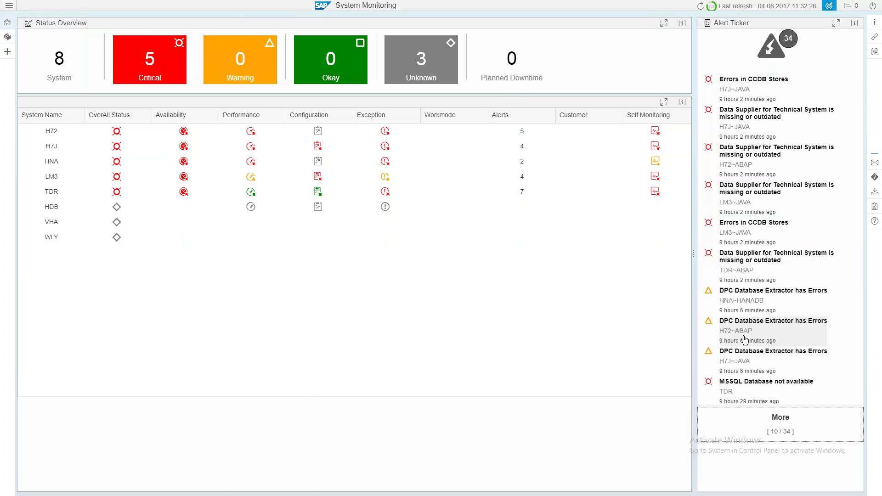
{"action": "left_click", "coordinate": [754, 417]}
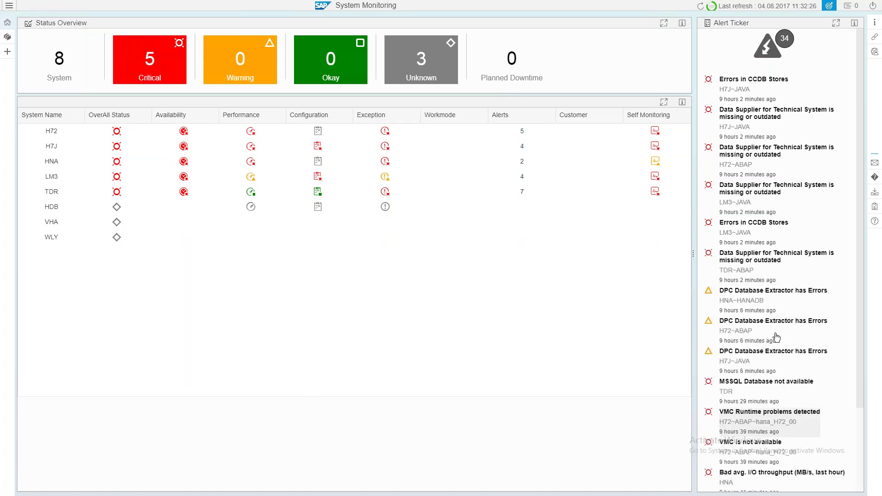
{"action": "scroll", "coordinate": [772, 349], "scroll_direction": "down", "scroll_amount": 3}
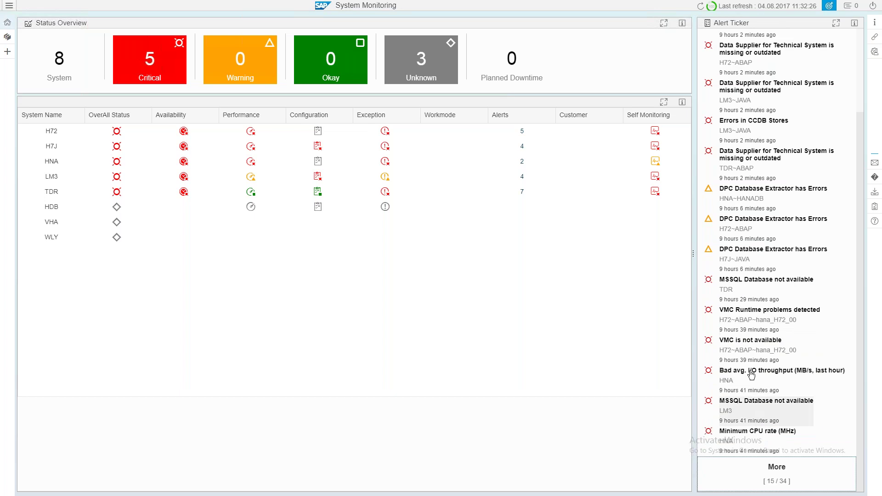
{"action": "scroll", "coordinate": [751, 375], "scroll_direction": "up", "scroll_amount": 3}
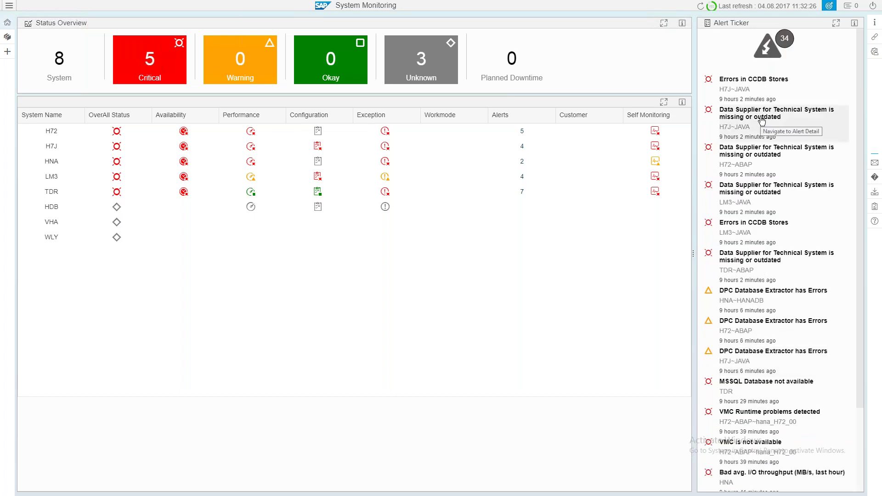
{"action": "scroll", "coordinate": [762, 121], "scroll_direction": "down", "scroll_amount": 3}
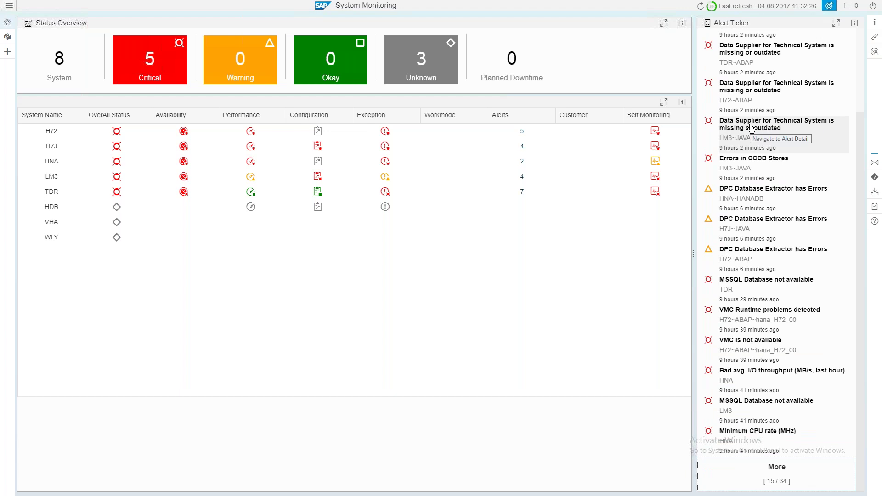
Step: Open the details of a "Data Supplier for Technical System is missing or outdated" alert and examine its alert name
{"action": "left_click", "coordinate": [752, 128]}
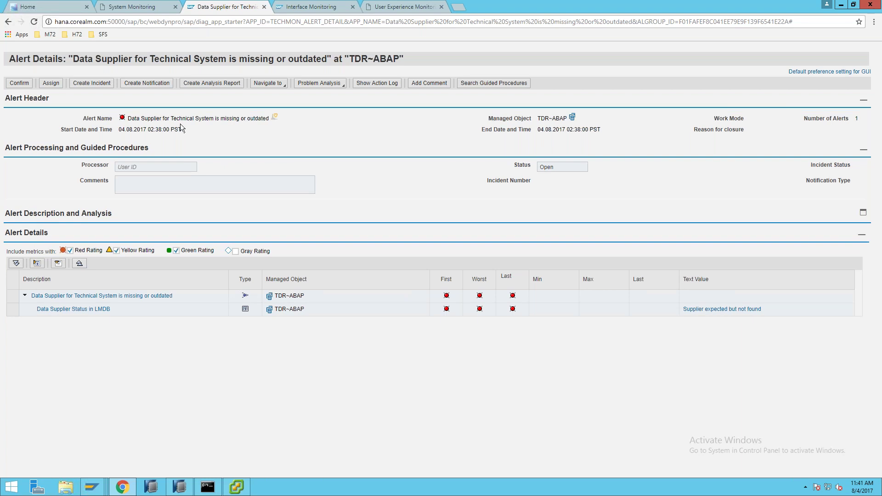
{"action": "left_click_drag", "start_coordinate": [155, 118], "coordinate": [199, 119]}
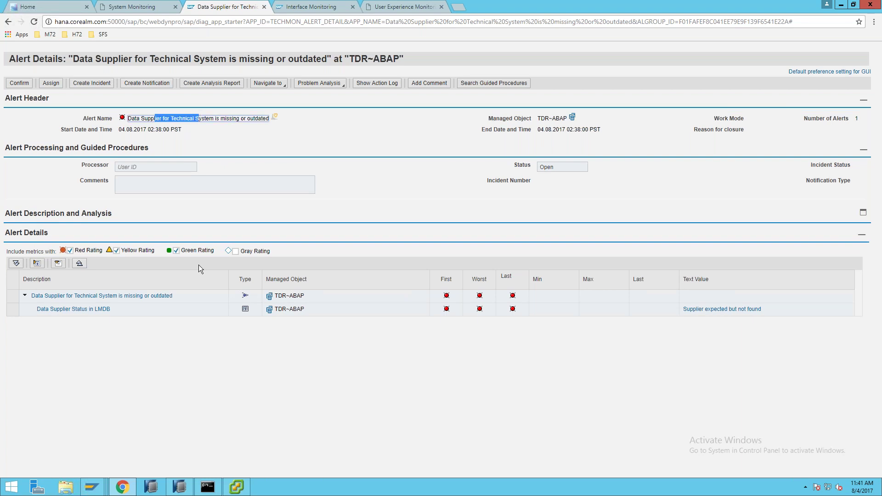
{"action": "left_click", "coordinate": [202, 120]}
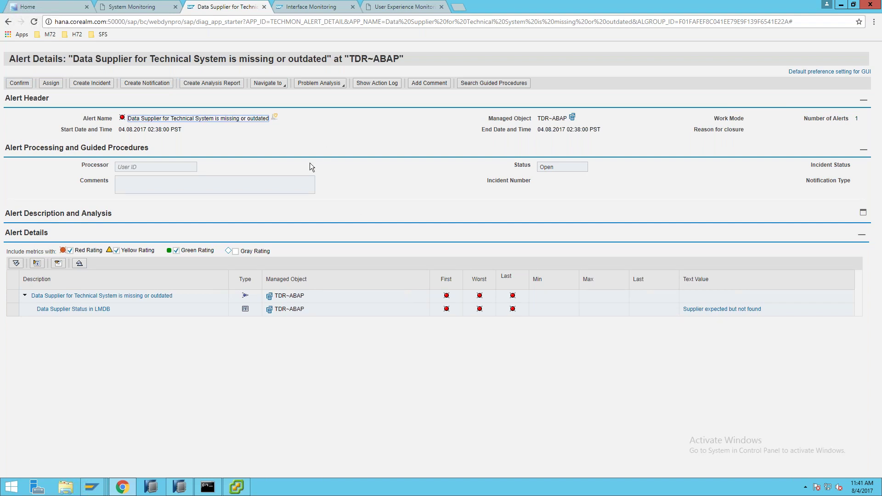
Step: Close the alert details page and return to System Monitoring in full screen
{"action": "left_click", "coordinate": [265, 7]}
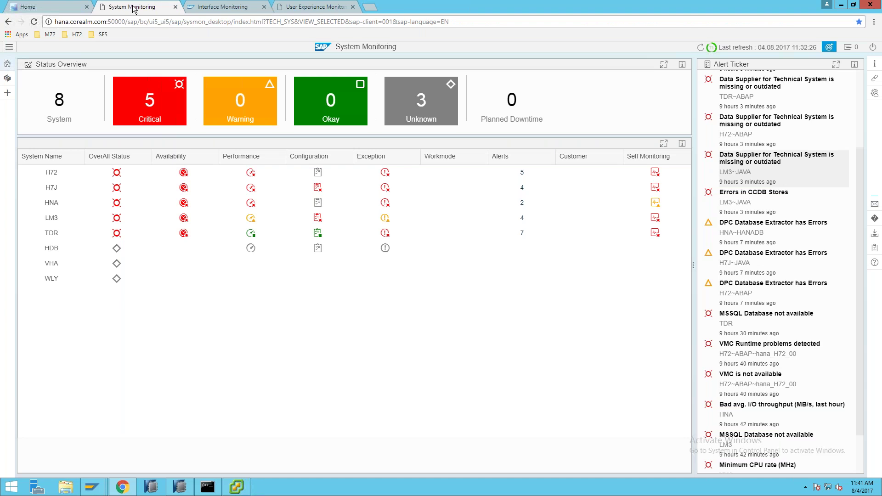
{"action": "double_click", "coordinate": [133, 9]}
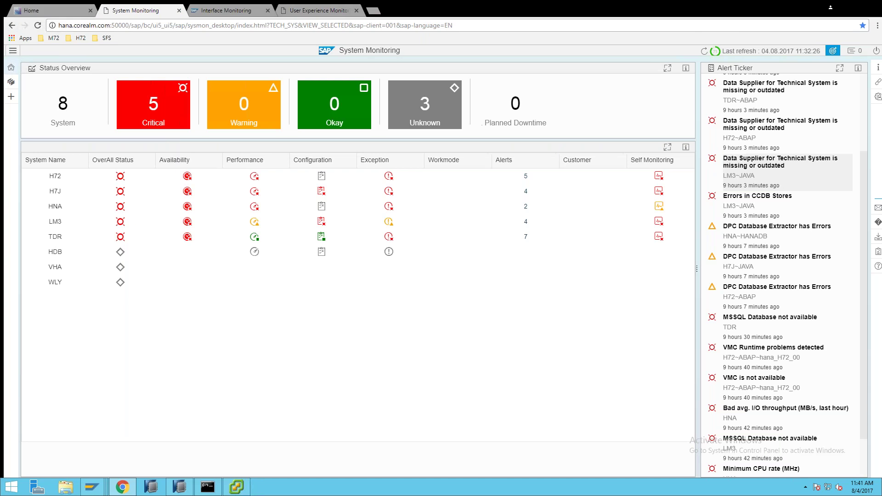
{"action": "key", "text": "F11"}
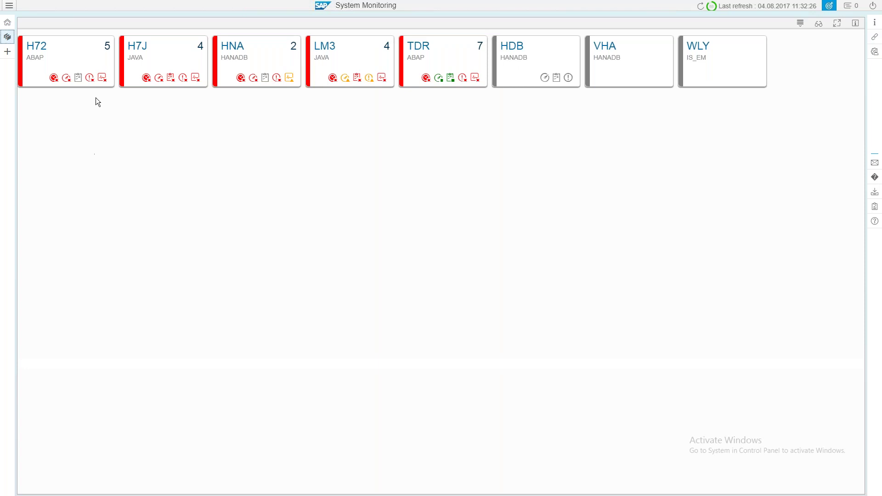
Step: Open the system hierarchy of the H72 ABAP system and widen the hierarchy graphic's pane
{"action": "left_click", "coordinate": [83, 56]}
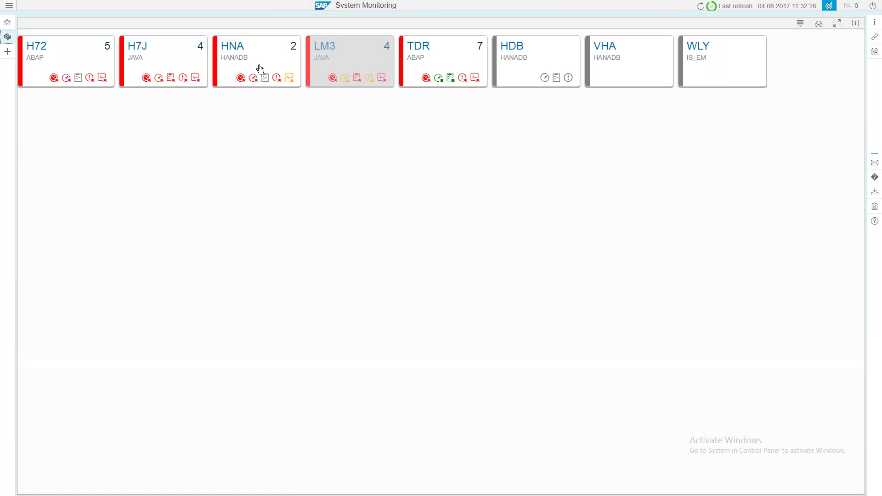
{"action": "left_click", "coordinate": [69, 59]}
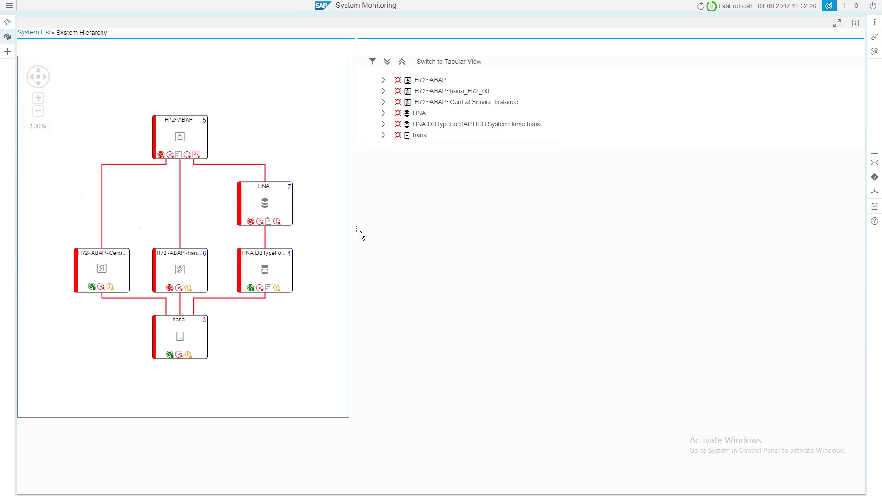
{"action": "left_click_drag", "start_coordinate": [492, 230], "coordinate": [508, 231]}
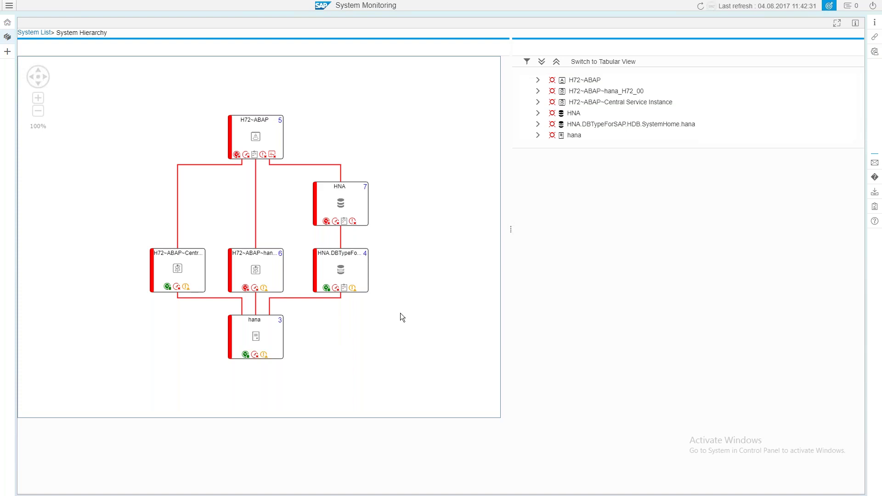
Step: Inspect the monitoring categories of the hana host, H72~ABAP and H72~ABAP~hana_H72_00, including the instance's Instance Availability
{"action": "left_click", "coordinate": [538, 136]}
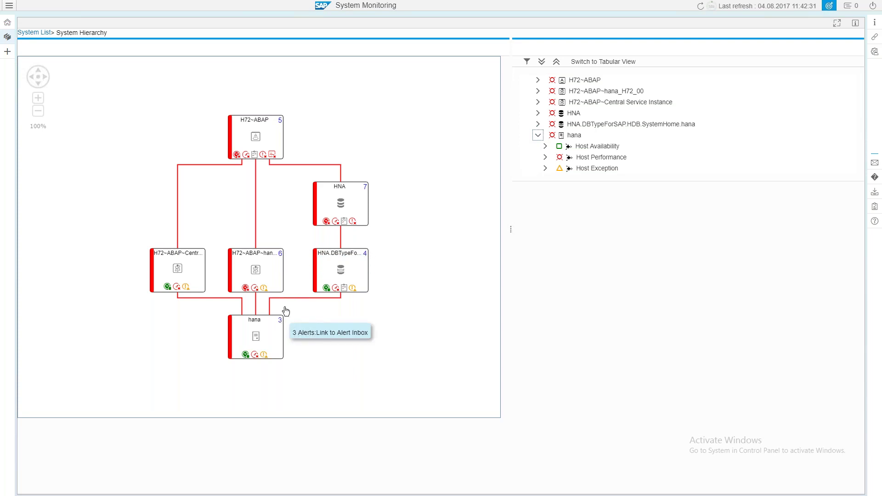
{"action": "left_click", "coordinate": [274, 136]}
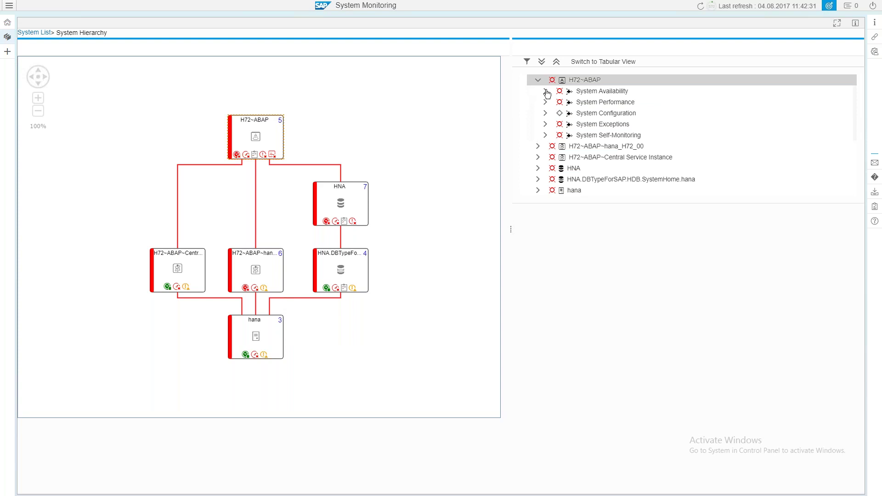
{"action": "left_click", "coordinate": [537, 146]}
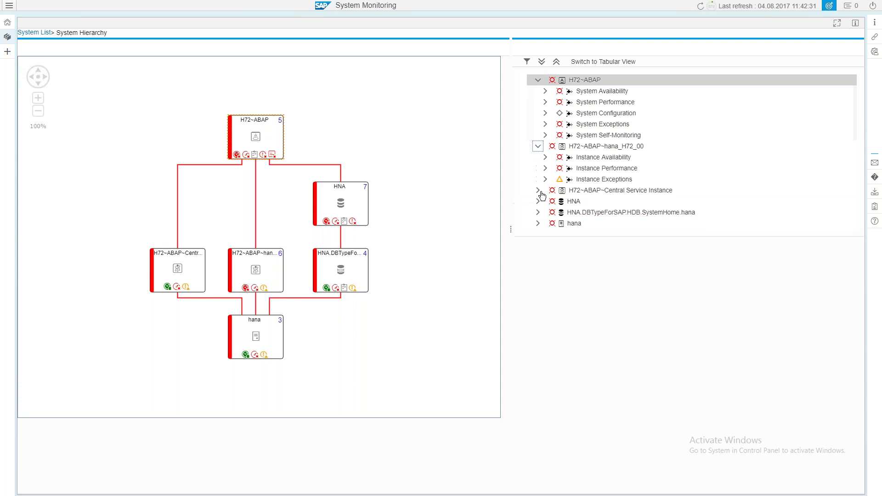
{"action": "left_click", "coordinate": [546, 158]}
{"action": "left_click", "coordinate": [546, 158]}
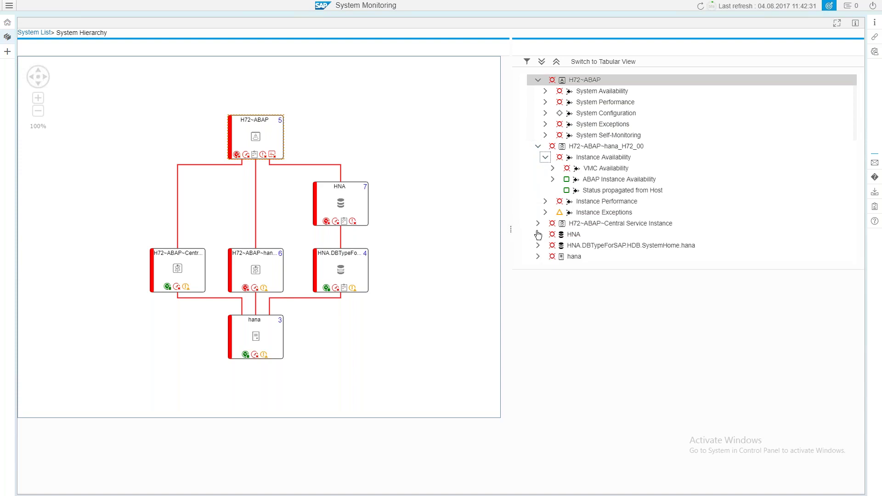
Step: Expand System Availability, System Performance, System Self-Monitoring and System Configuration under H72~ABAP to view their alerts
{"action": "left_click", "coordinate": [545, 91]}
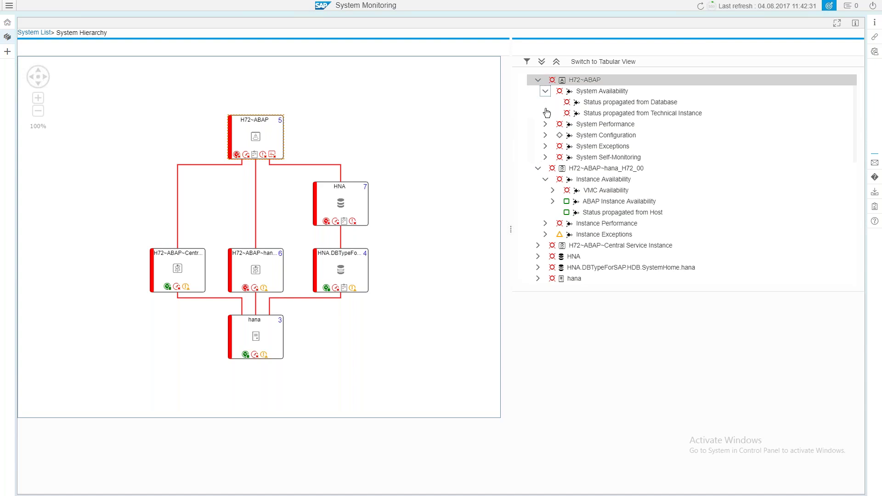
{"action": "left_click", "coordinate": [546, 124]}
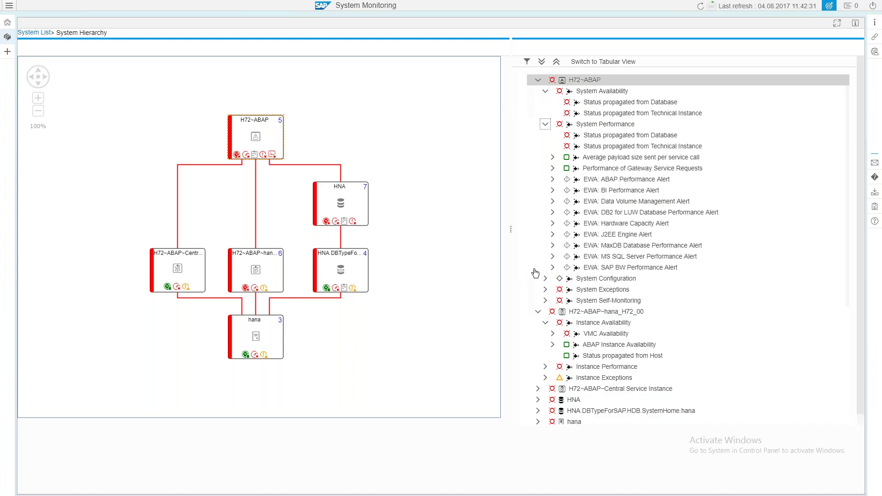
{"action": "left_click", "coordinate": [545, 301]}
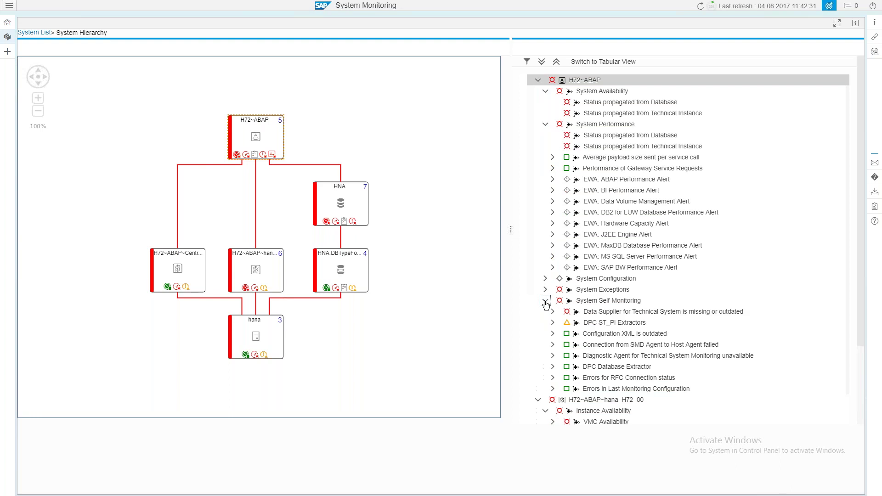
{"action": "left_click", "coordinate": [546, 288]}
{"action": "left_click", "coordinate": [545, 278]}
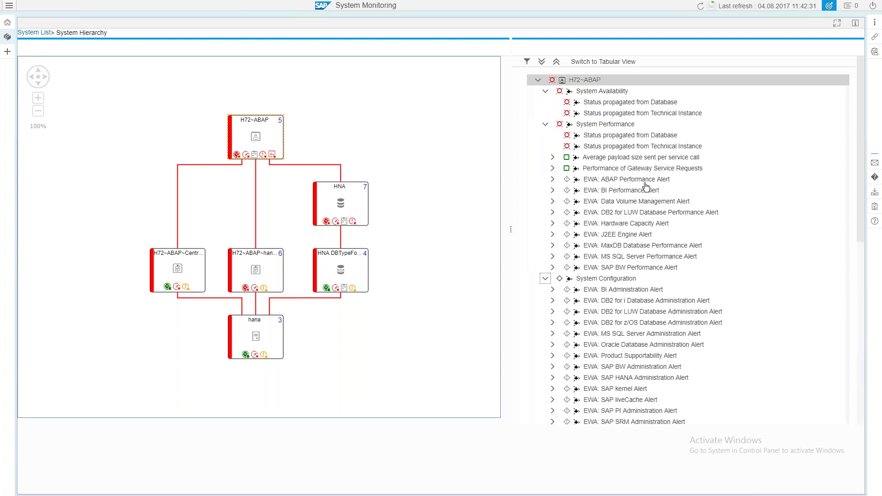
Step: Expand "Average payload size sent per service call" under System Performance and try to open one of its metrics
{"action": "scroll", "coordinate": [623, 280], "scroll_direction": "down", "scroll_amount": 3}
{"action": "scroll", "coordinate": [623, 280], "scroll_direction": "up", "scroll_amount": 3}
{"action": "scroll", "coordinate": [586, 235], "scroll_direction": "down", "scroll_amount": 1}
{"action": "scroll", "coordinate": [586, 234], "scroll_direction": "up", "scroll_amount": 1}
{"action": "left_click", "coordinate": [553, 157]}
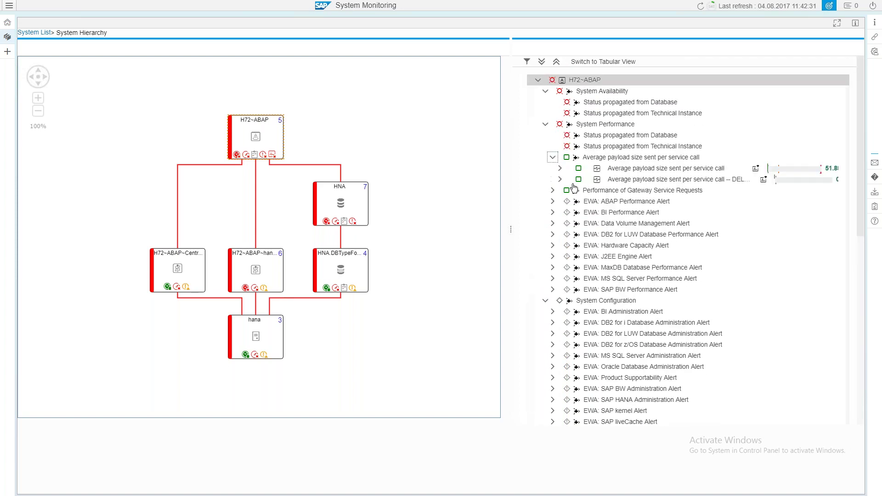
{"action": "left_click", "coordinate": [588, 219]}
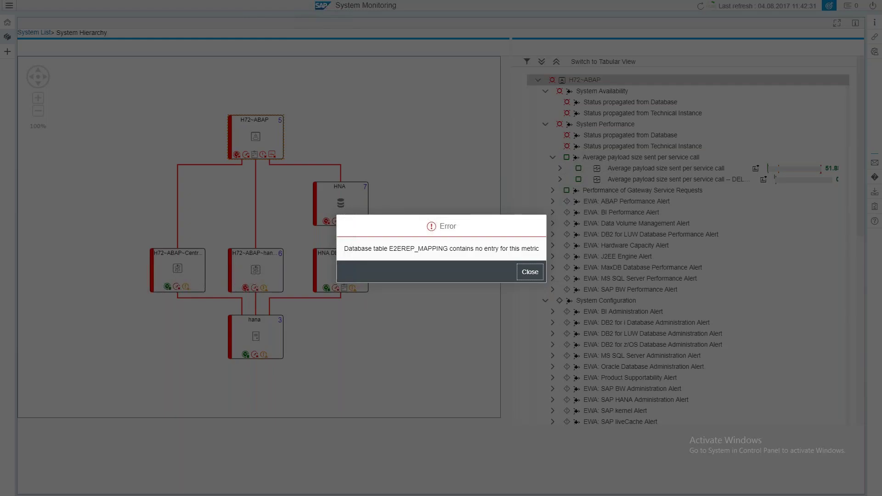
Step: Dismiss the error, collapse the average payload size alert, and show the hana host's monitoring categories
{"action": "left_click", "coordinate": [531, 272]}
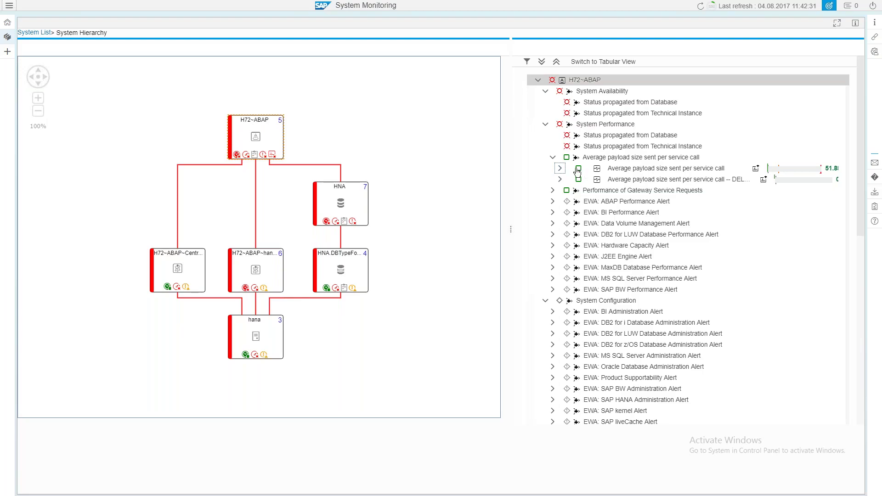
{"action": "left_click", "coordinate": [554, 158]}
{"action": "scroll", "coordinate": [556, 340], "scroll_direction": "down", "scroll_amount": 9}
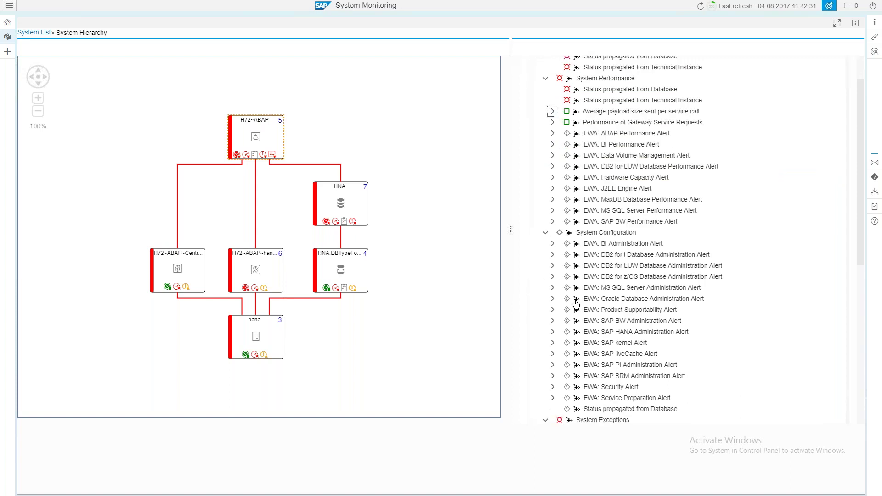
{"action": "left_click", "coordinate": [538, 411]}
{"action": "scroll", "coordinate": [557, 398], "scroll_direction": "down", "scroll_amount": 1}
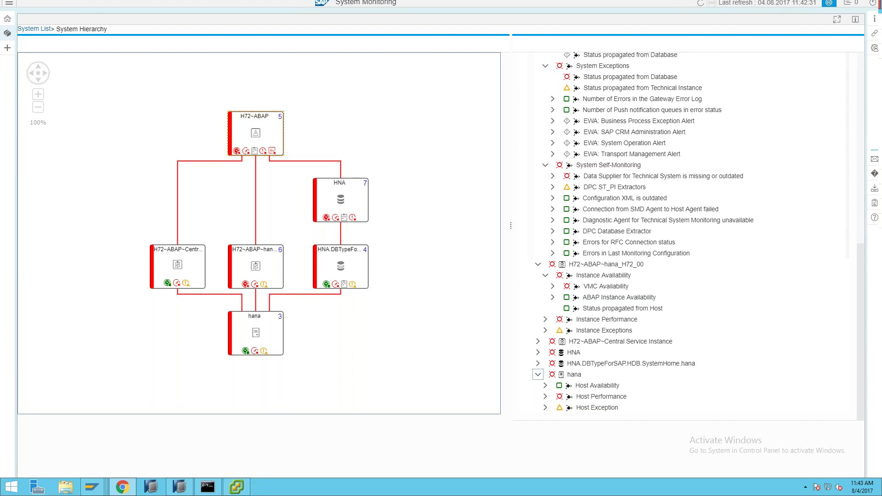
Step: Switch to Interface Monitoring in full-screen view and open the Interface_Monitoring scenario's monitoring overview
{"action": "left_click", "coordinate": [222, 7]}
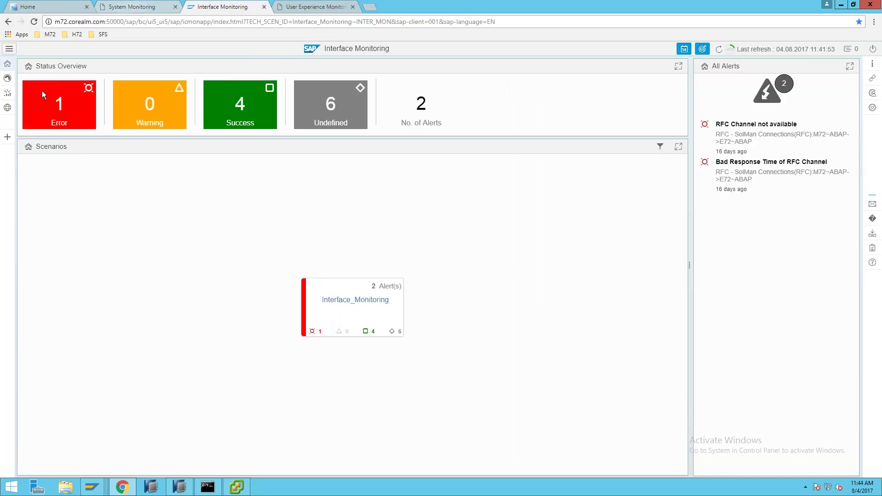
{"action": "key", "text": "F11"}
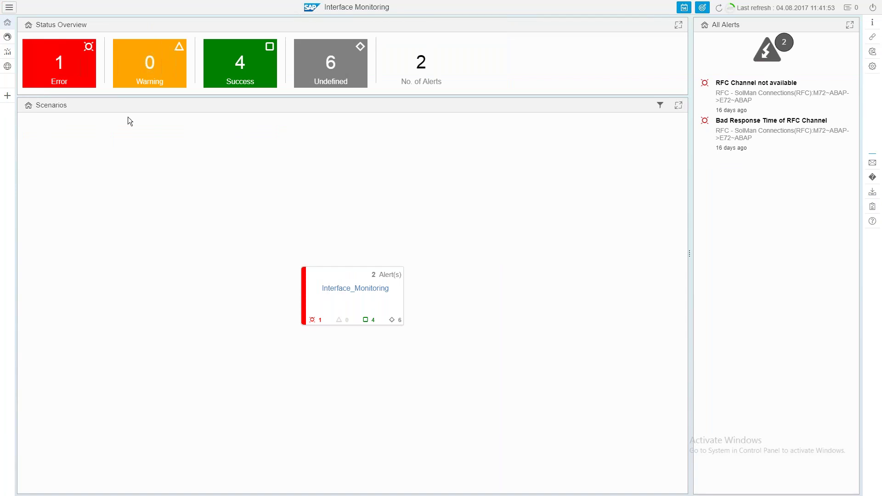
{"action": "left_click", "coordinate": [347, 289]}
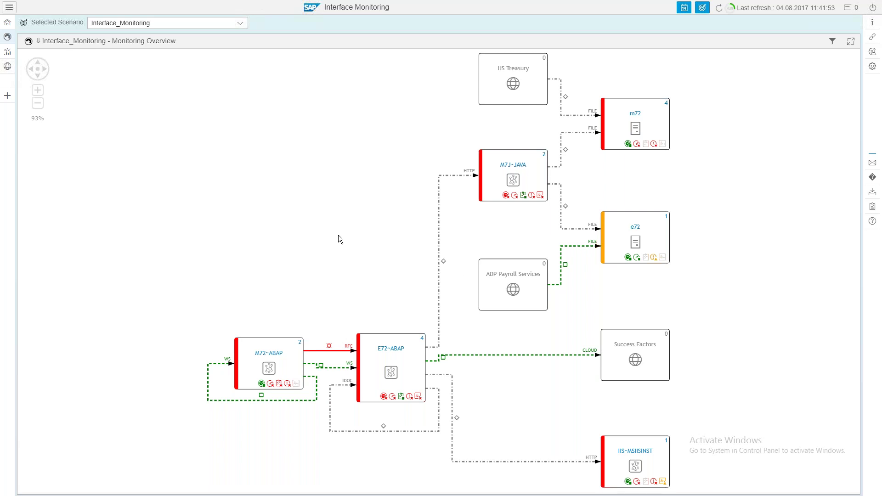
Step: Open the Interface_Monitoring metric charts and review the FILE and RFC channels, including RFC Latency and Number of ABAP Dumps
{"action": "left_click", "coordinate": [7, 51]}
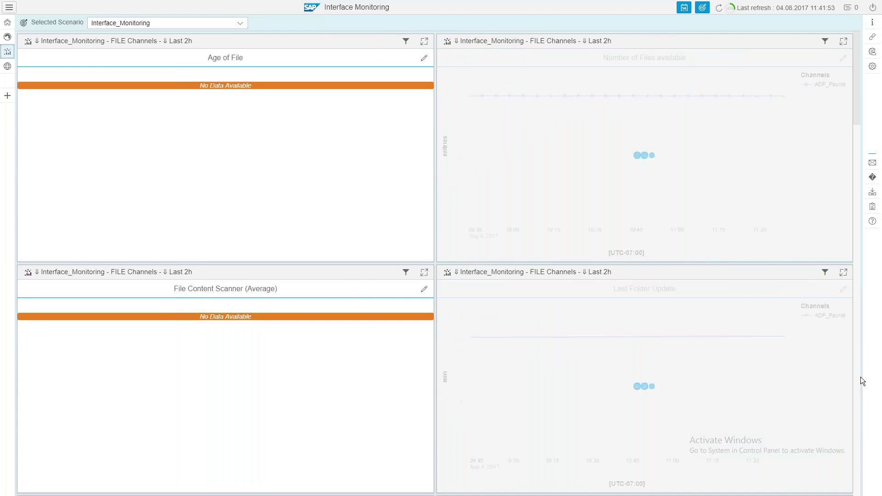
{"action": "scroll", "coordinate": [860, 376], "scroll_direction": "down", "scroll_amount": 5}
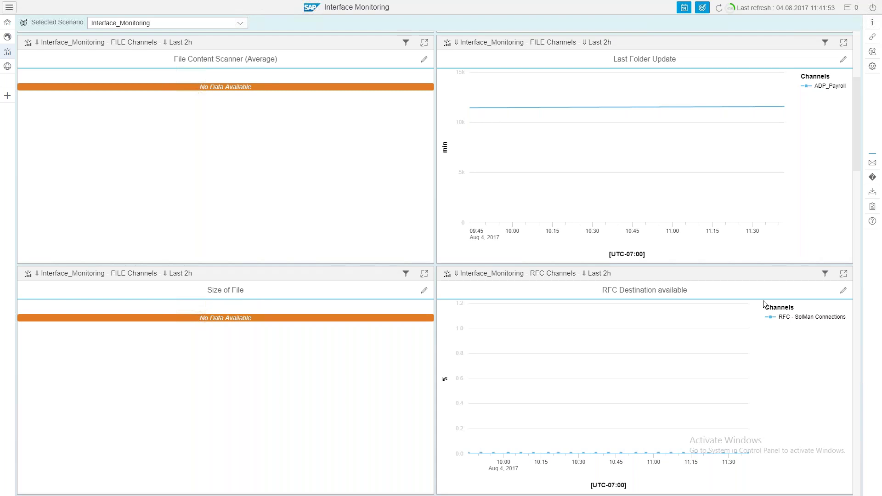
{"action": "scroll", "coordinate": [854, 384], "scroll_direction": "down", "scroll_amount": 9}
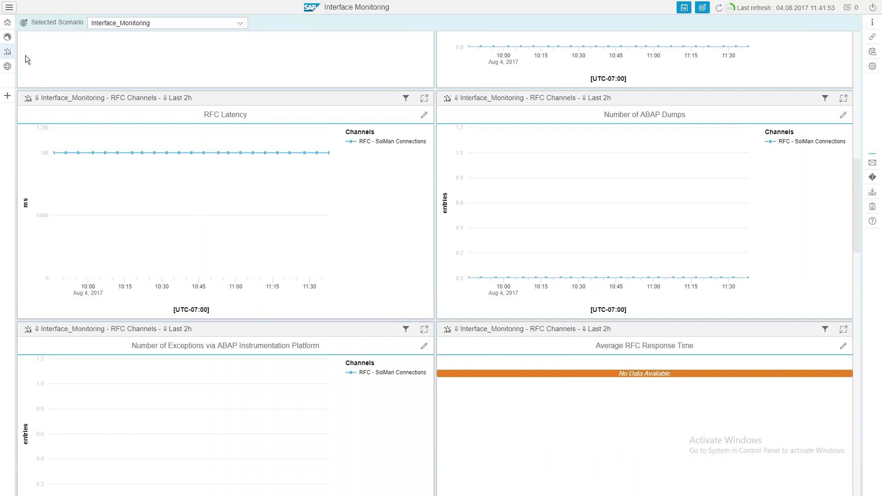
Step: Switch to User Experience Monitoring in full-screen view and open the Scenario response time list
{"action": "key", "text": "F11"}
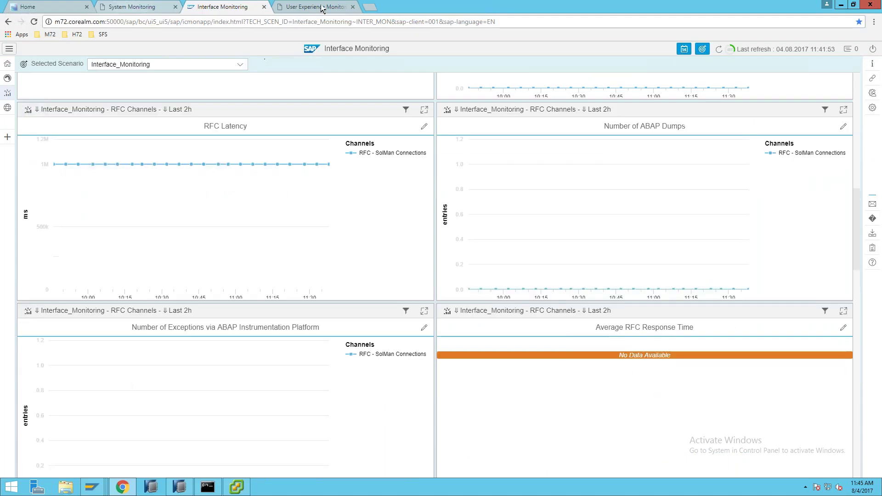
{"action": "left_click", "coordinate": [319, 7]}
{"action": "key", "text": "F11"}
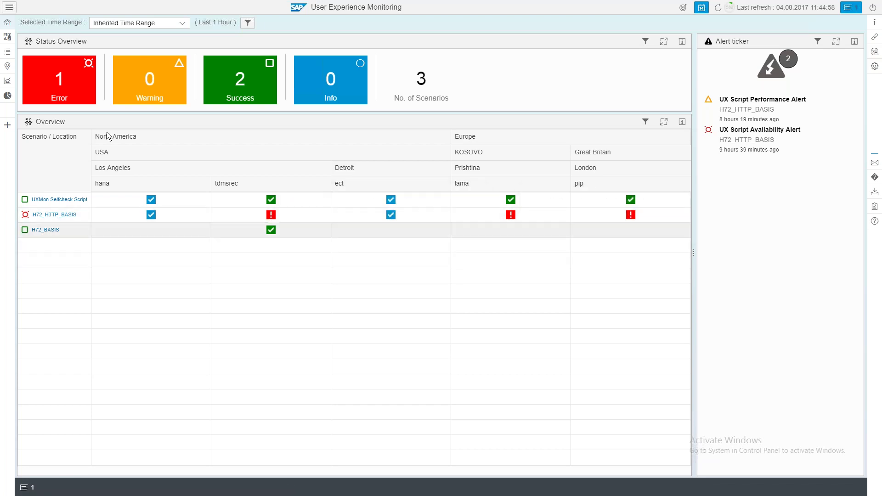
{"action": "left_click", "coordinate": [10, 52]}
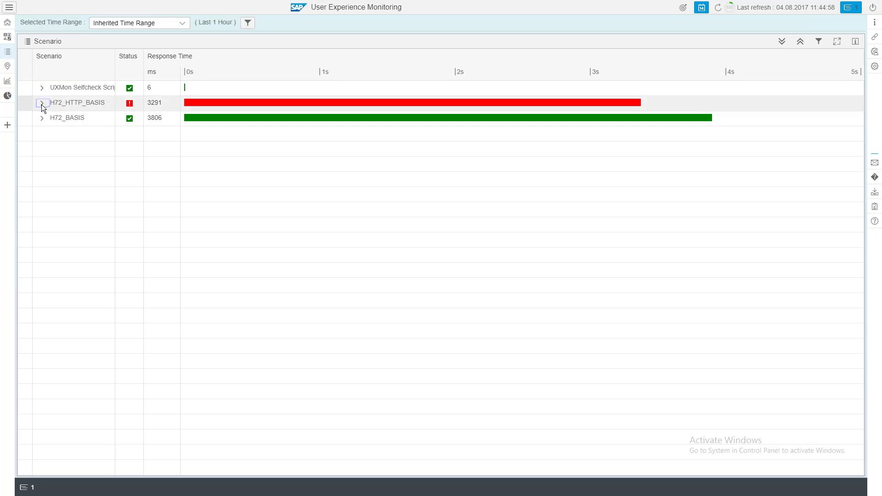
Step: Expand H72_HTTP_BASIS and H72_BASIS down to the tdmsrec 11:39:39 execution, and widen the Scenario column to read its T-Code steps
{"action": "left_click", "coordinate": [41, 103]}
{"action": "left_click", "coordinate": [41, 194]}
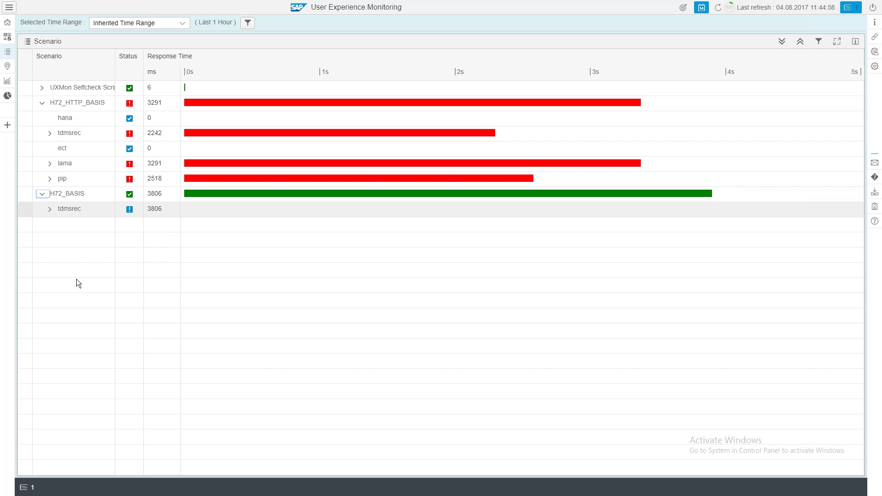
{"action": "left_click", "coordinate": [49, 209]}
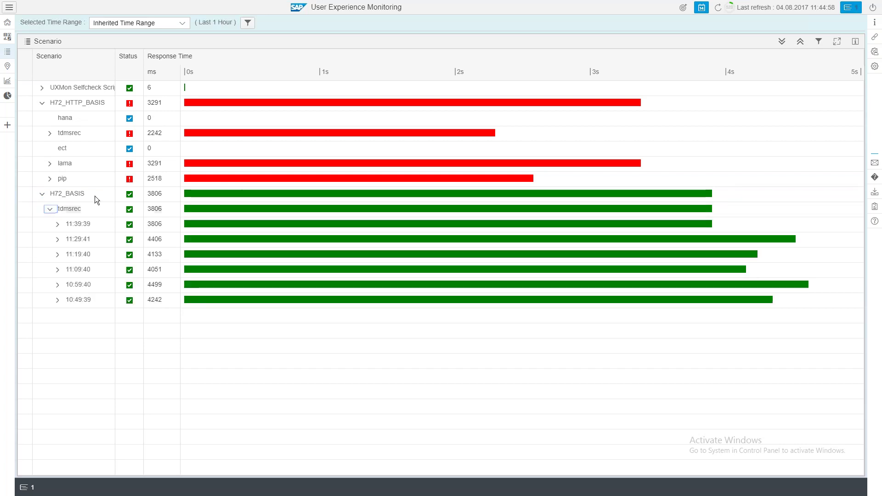
{"action": "left_click", "coordinate": [59, 225]}
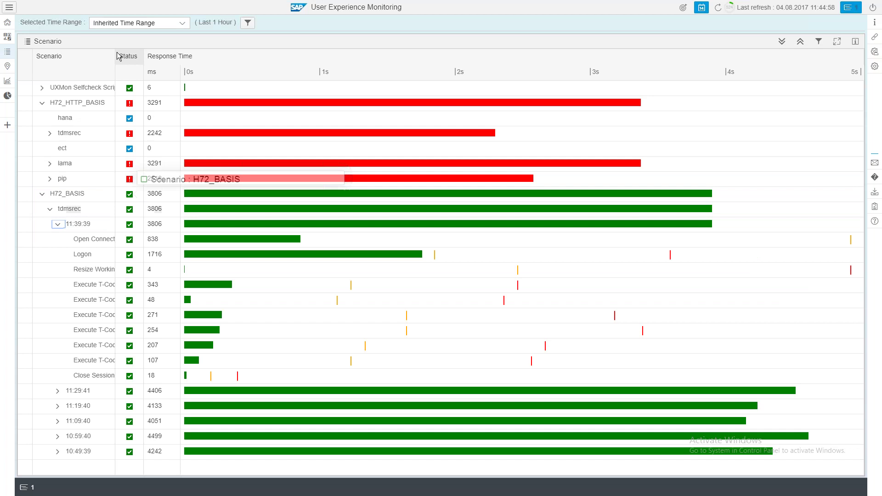
{"action": "left_click_drag", "start_coordinate": [164, 62], "coordinate": [170, 62]}
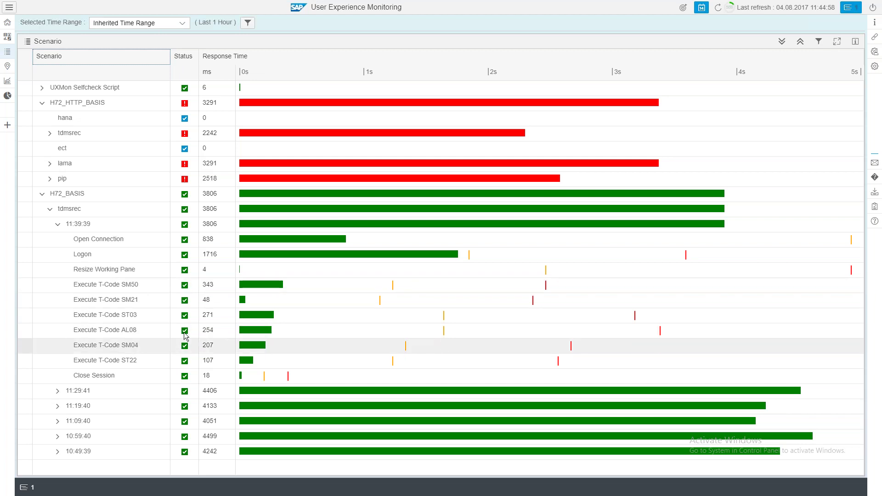
{"action": "mouse_move", "coordinate": [185, 330]}
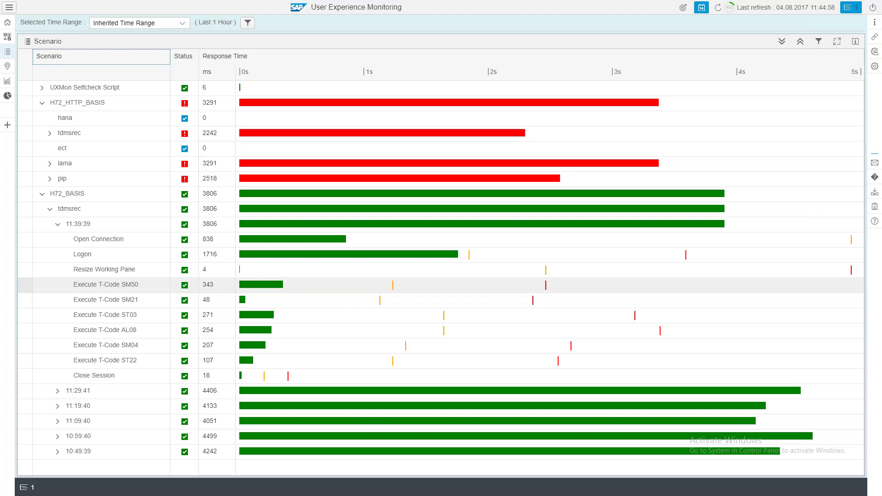
{"action": "mouse_move", "coordinate": [299, 290]}
Step: Collapse the H72_BASIS scenario and expand the tdmsrec 11:39:36 execution under H72_HTTP_BASIS
{"action": "left_click", "coordinate": [58, 224]}
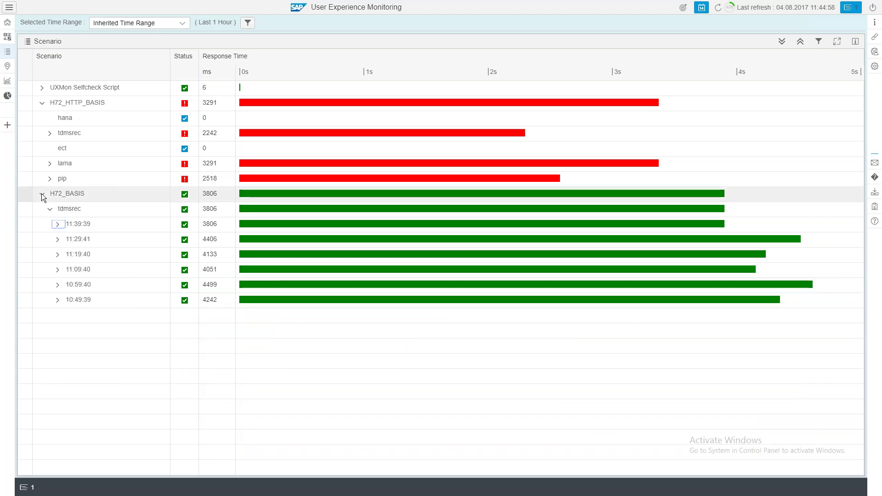
{"action": "left_click", "coordinate": [41, 194]}
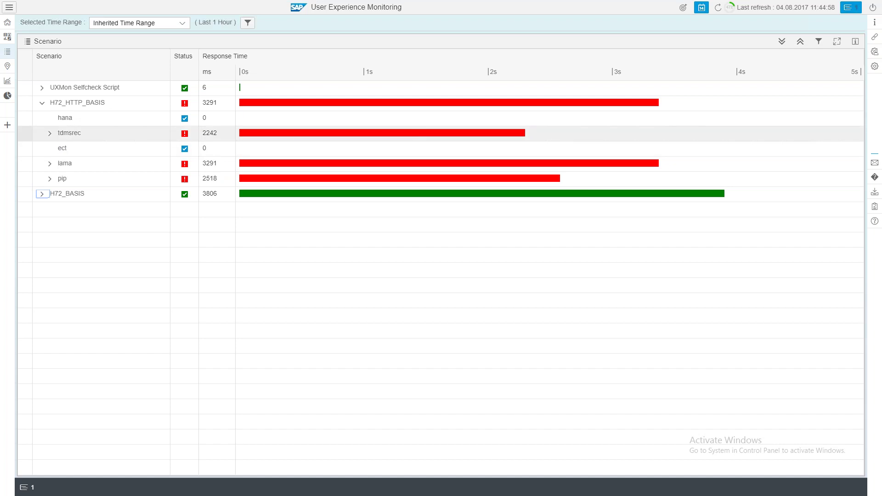
{"action": "left_click", "coordinate": [50, 134]}
{"action": "left_click", "coordinate": [57, 149]}
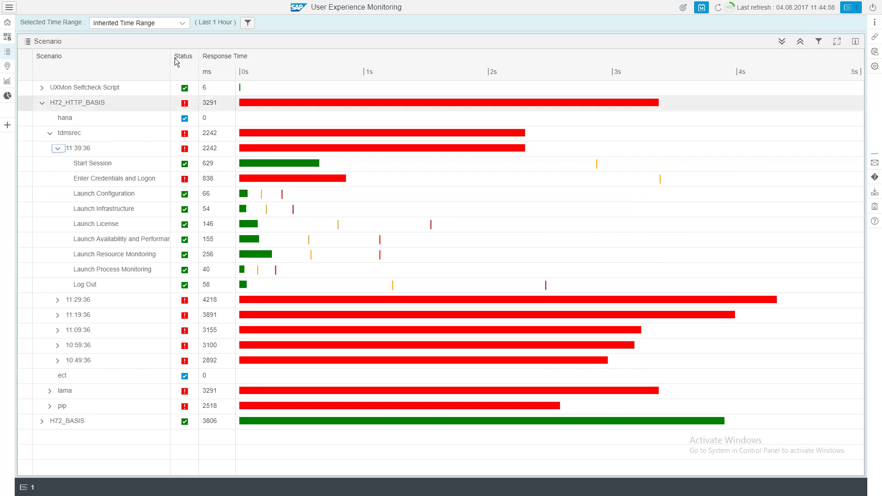
Step: Widen the Scenario column to read the 11:39:36 execution's step names, and view the actions available for its Start Session step
{"action": "left_click_drag", "start_coordinate": [173, 55], "coordinate": [219, 55]}
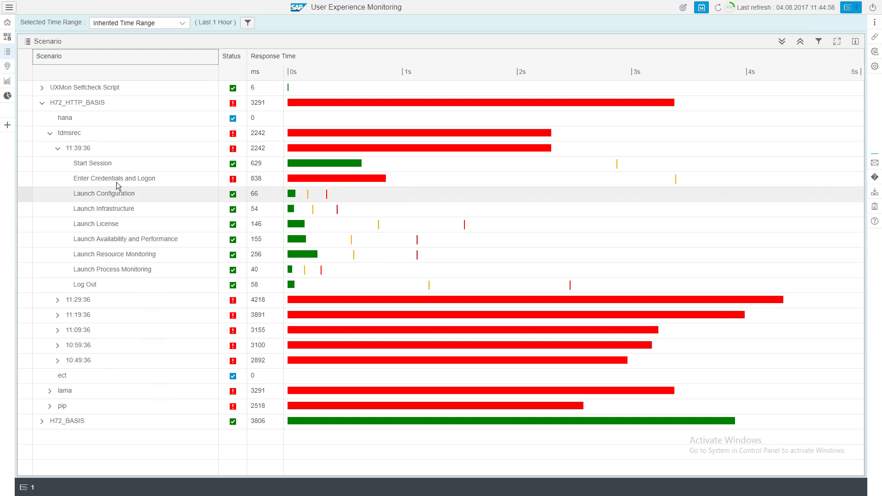
{"action": "left_click_drag", "start_coordinate": [98, 179], "coordinate": [120, 178]}
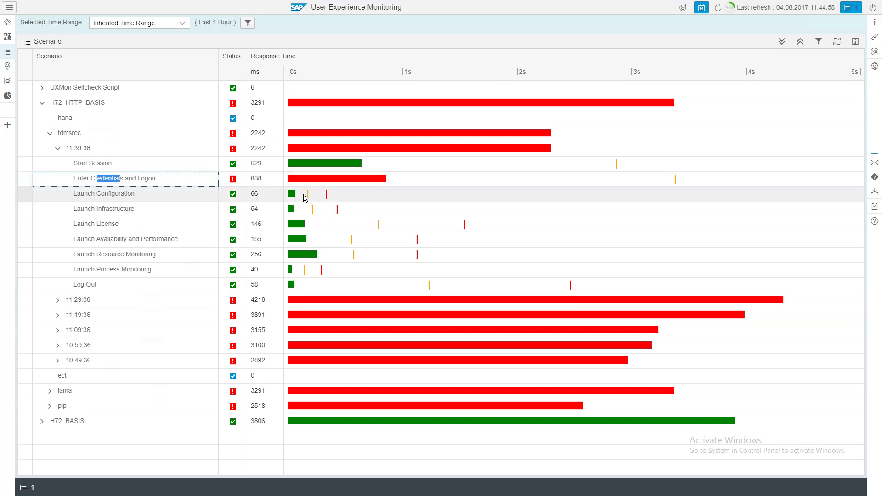
{"action": "mouse_move", "coordinate": [303, 258]}
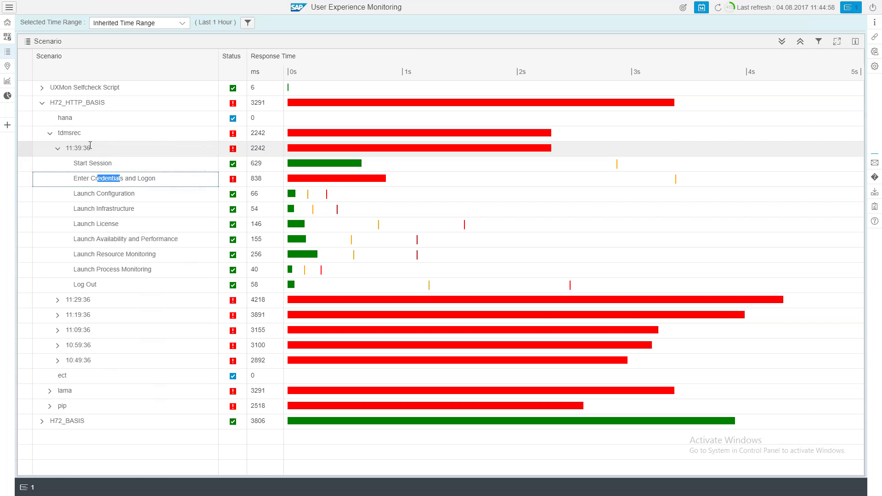
{"action": "right_click", "coordinate": [79, 161]}
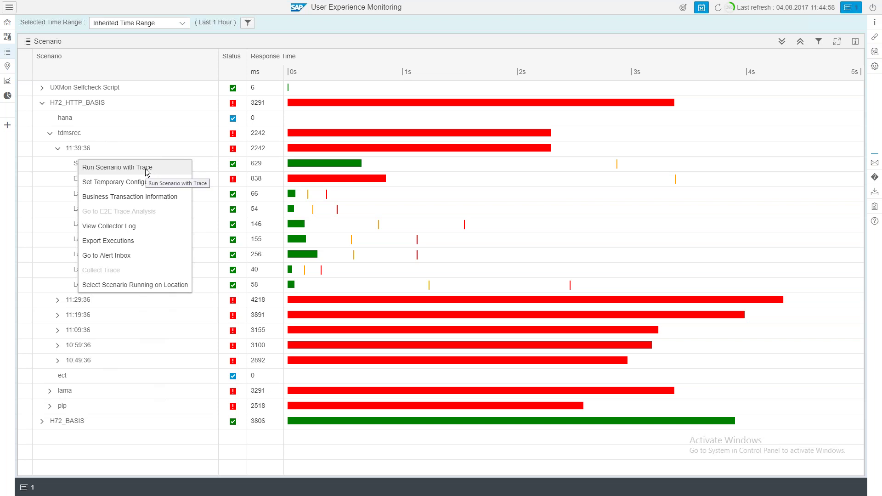
{"action": "left_click", "coordinate": [193, 45]}
Step: Review the combined scenario and location dashboard, followed by the separate Status and Performance charts
{"action": "left_click", "coordinate": [7, 37]}
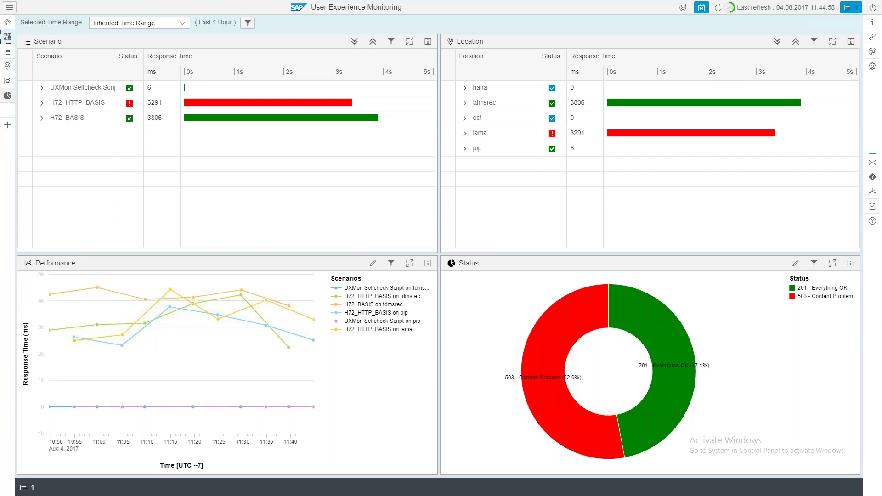
{"action": "left_click", "coordinate": [7, 95]}
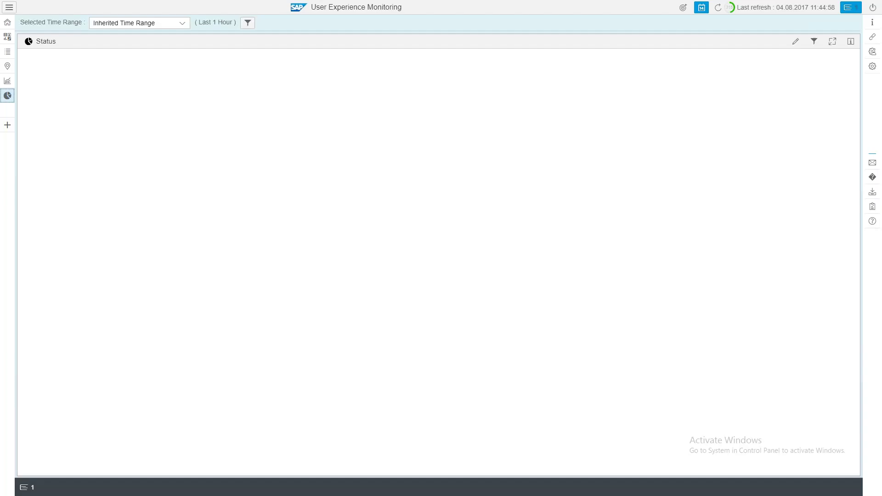
{"action": "left_click", "coordinate": [7, 80]}
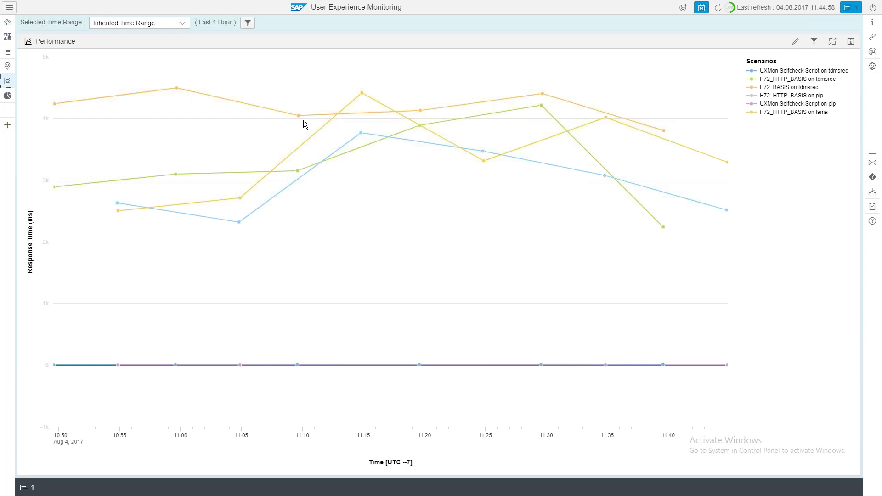
{"action": "key", "text": "F11"}
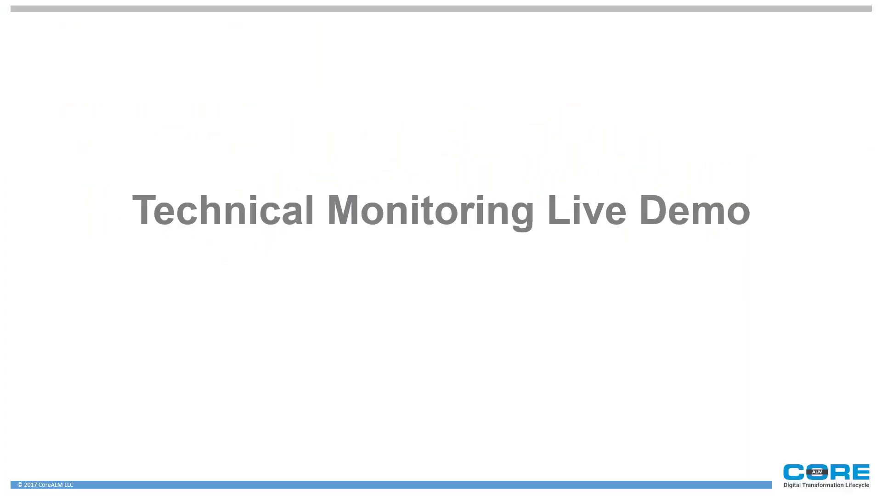
{"action": "left_click", "coordinate": [540, 286]}
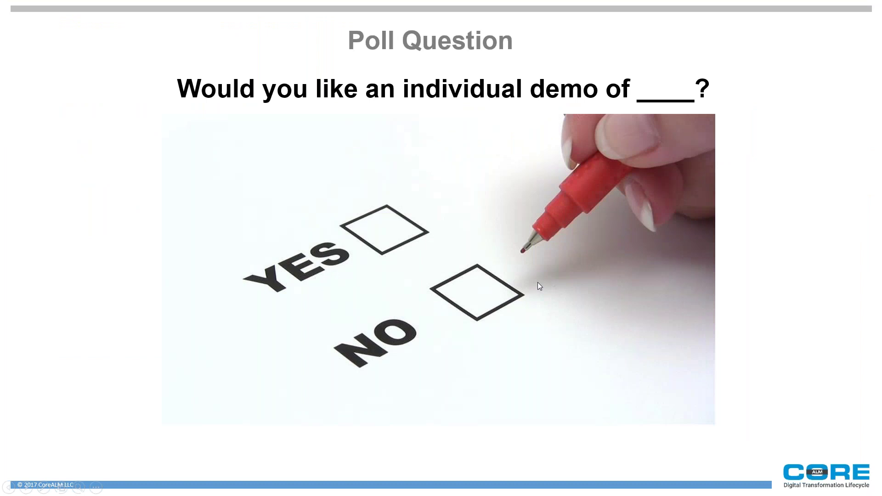